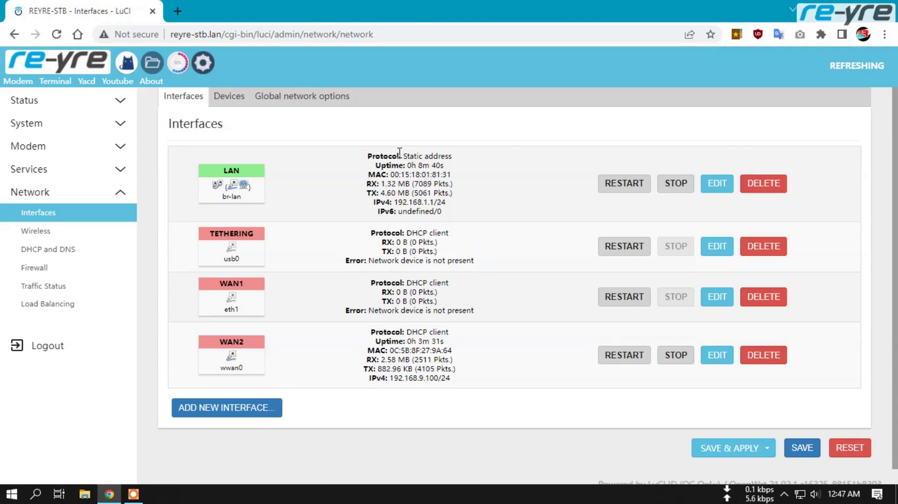
Examine the network interface list, especially the wwan0 device assigned to the WAN2 interface.
{"action": "scroll", "coordinate": [430, 145], "scroll_direction": "down", "scroll_amount": 1}
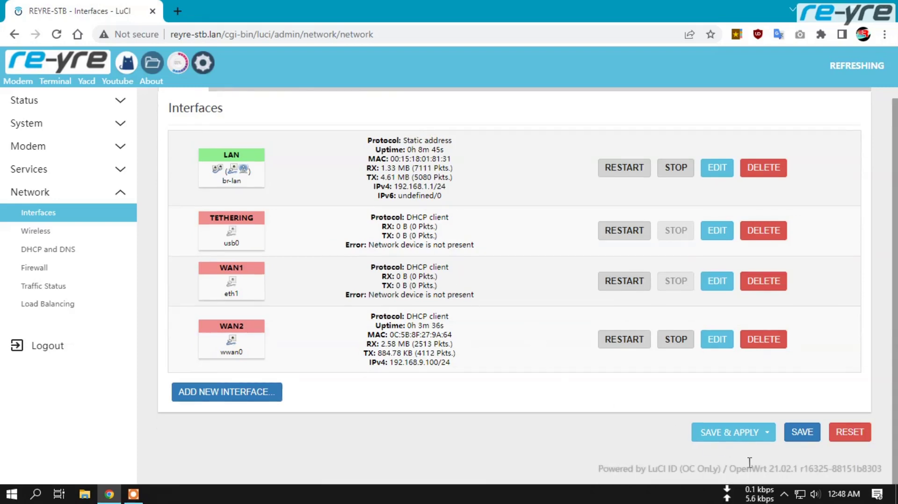
{"action": "scroll", "coordinate": [451, 158], "scroll_direction": "up", "scroll_amount": 1}
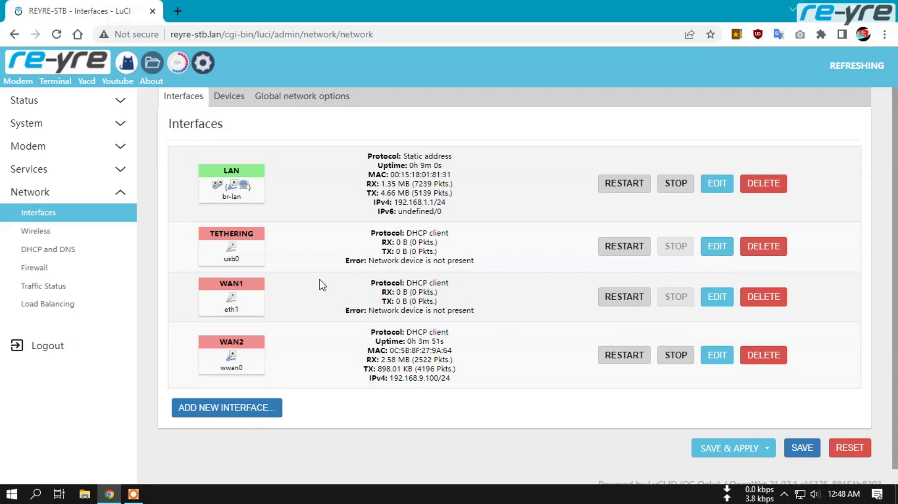
{"action": "double_click", "coordinate": [225, 368]}
{"action": "left_click", "coordinate": [253, 371]}
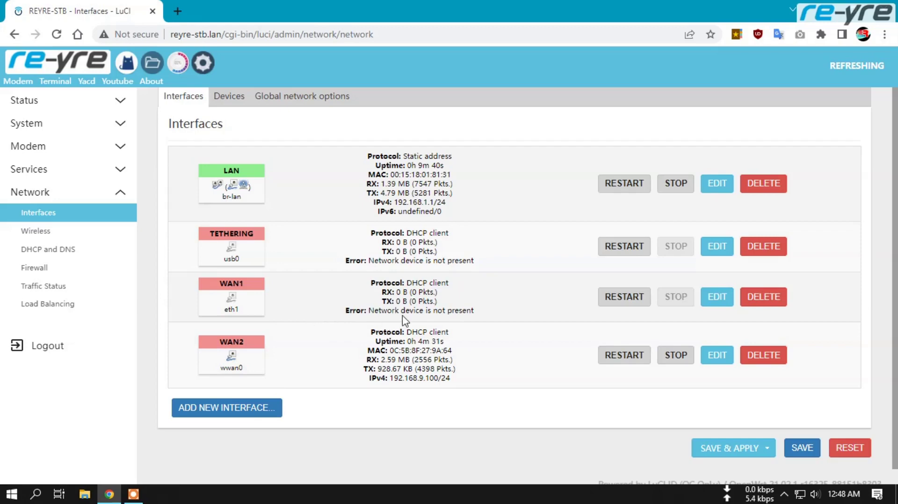
{"action": "scroll", "coordinate": [406, 318], "scroll_direction": "down", "scroll_amount": 1}
{"action": "scroll", "coordinate": [407, 318], "scroll_direction": "up", "scroll_amount": 1}
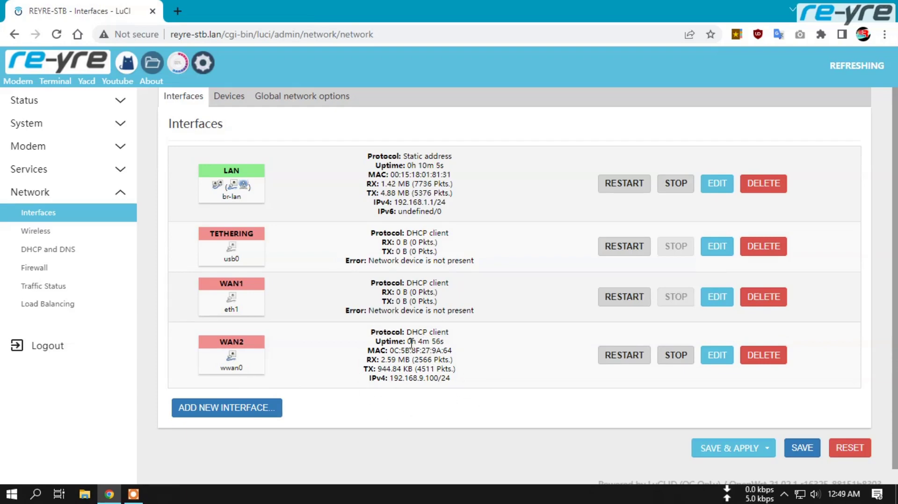
Delete the WAN2 interface and apply the change.
{"action": "left_click", "coordinate": [763, 356]}
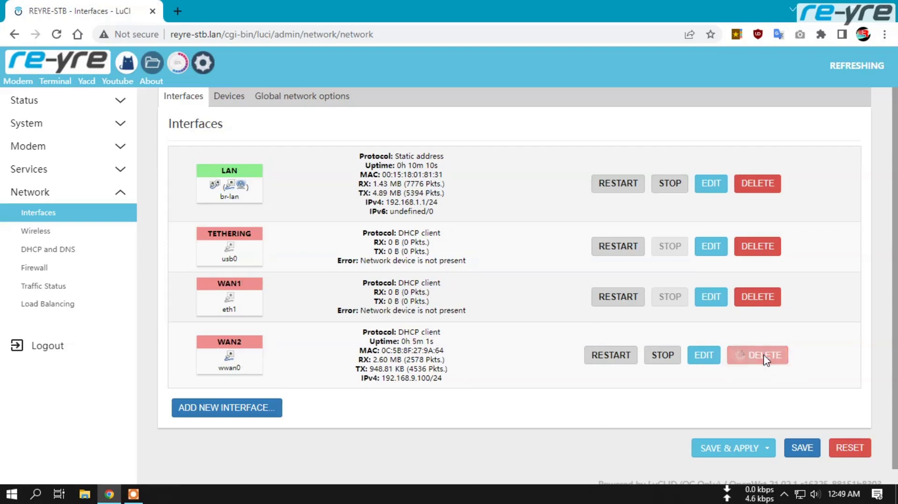
{"action": "left_click", "coordinate": [728, 433]}
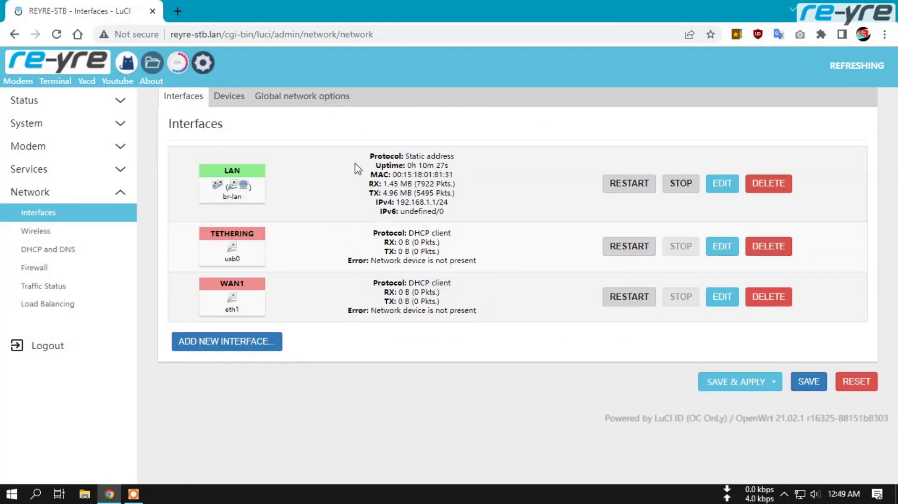
Add a new device configuration with the device type Bridge device and the device name eth1.
{"action": "left_click", "coordinate": [234, 104]}
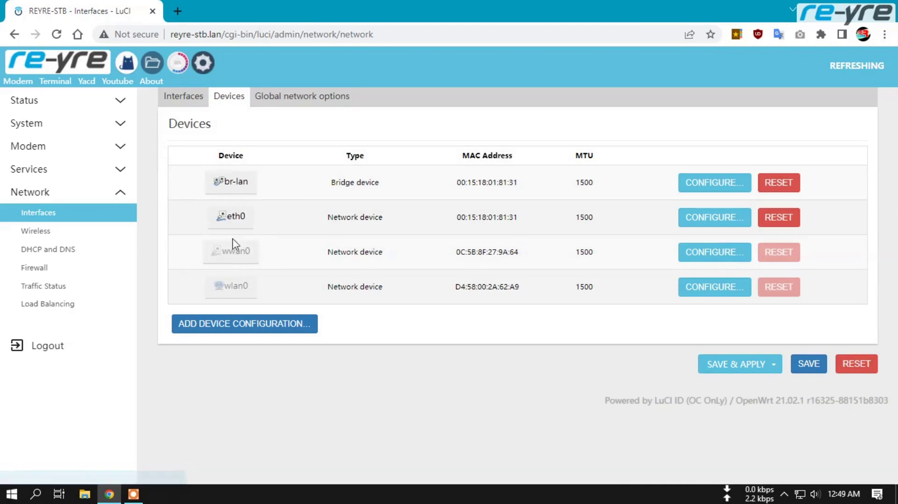
{"action": "mouse_move", "coordinate": [227, 234]}
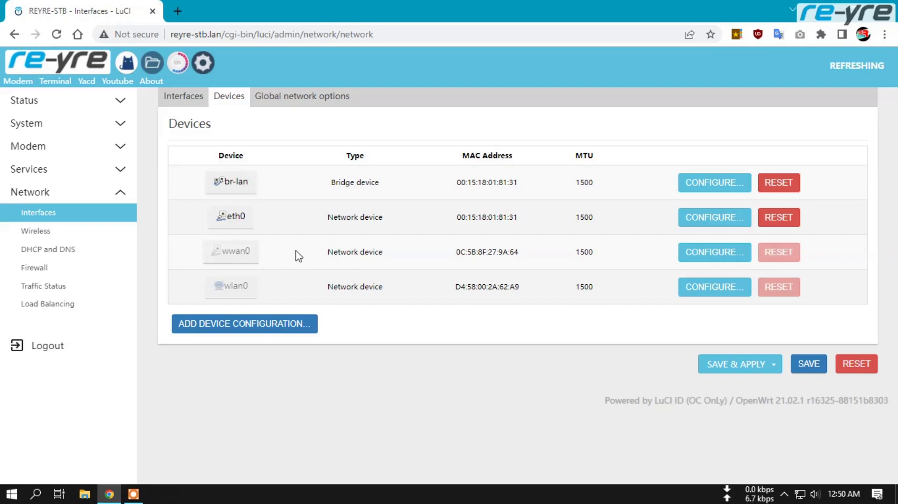
{"action": "mouse_move", "coordinate": [216, 255]}
{"action": "left_click", "coordinate": [249, 325]}
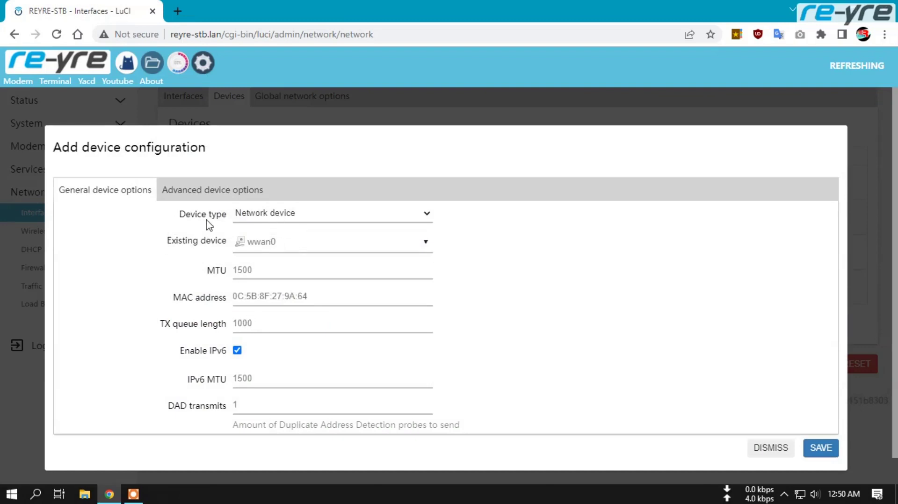
{"action": "left_click", "coordinate": [255, 215]}
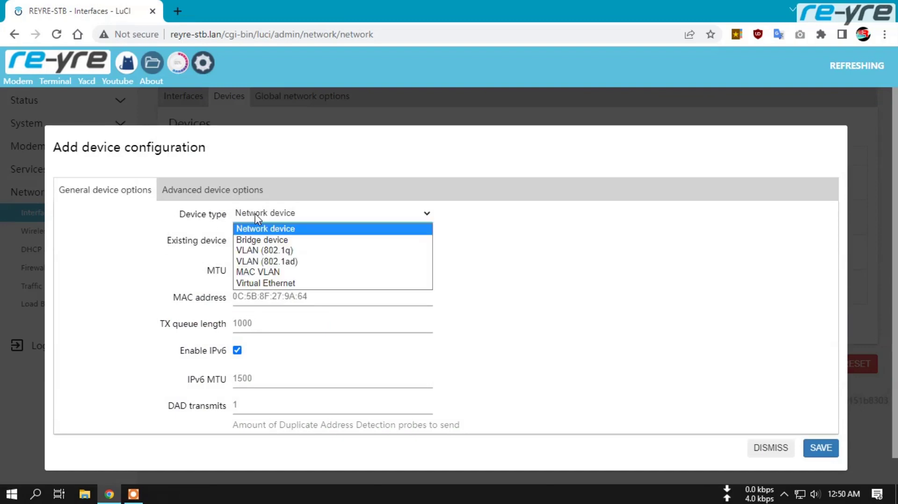
{"action": "left_click", "coordinate": [266, 240]}
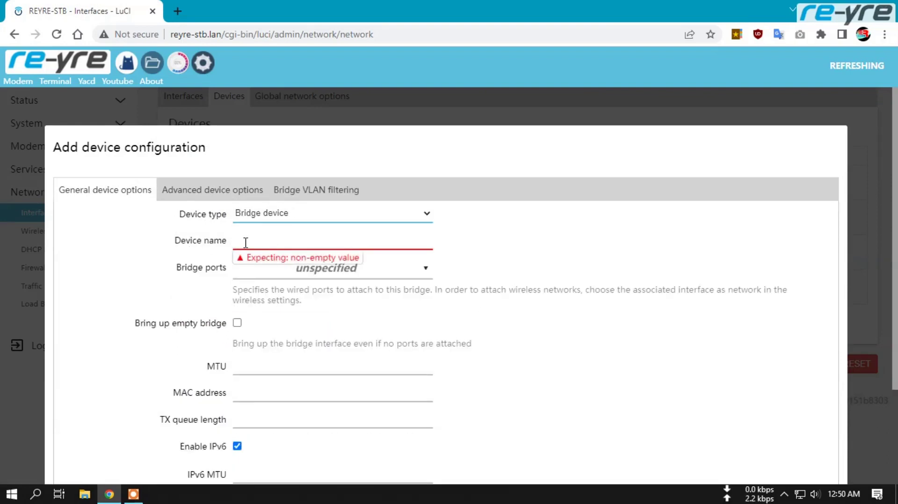
{"action": "left_click", "coordinate": [246, 243]}
{"action": "type", "text": "e"}
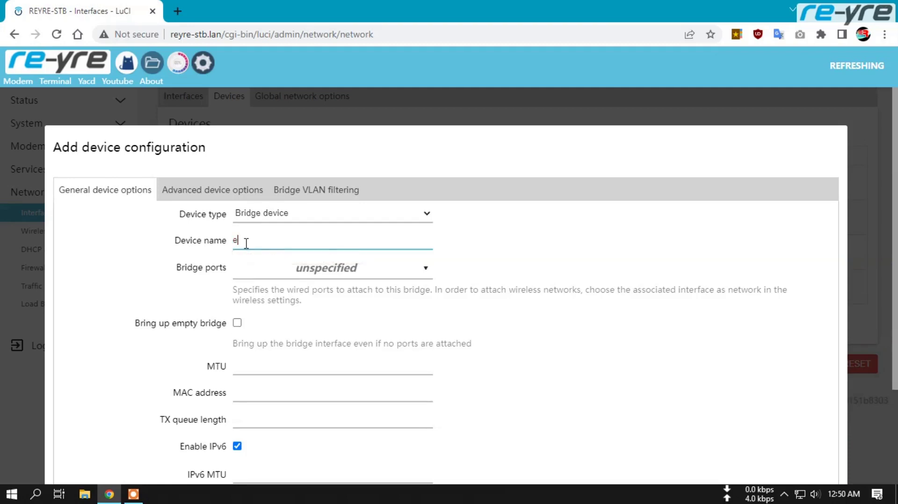
{"action": "type", "text": "th1"}
Attach the wwan0 Ethernet adapter to the eth1 bridge as its bridge port.
{"action": "left_click", "coordinate": [289, 275]}
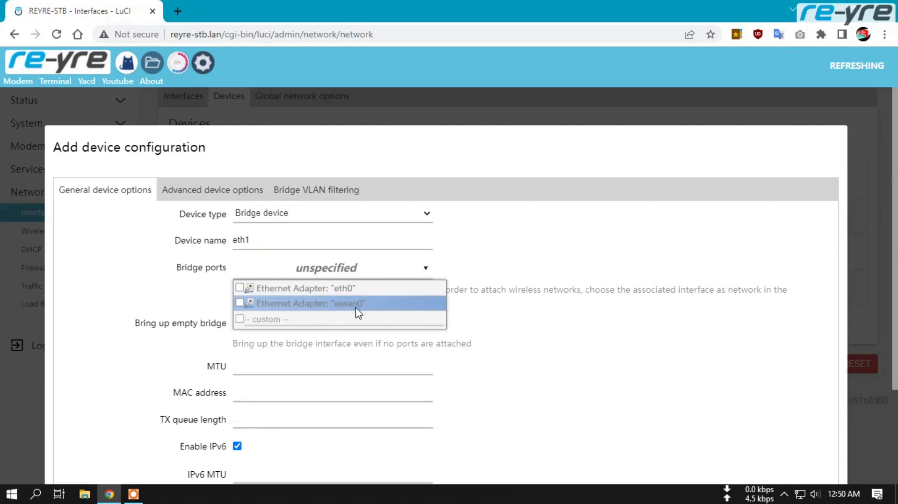
{"action": "left_click", "coordinate": [239, 302]}
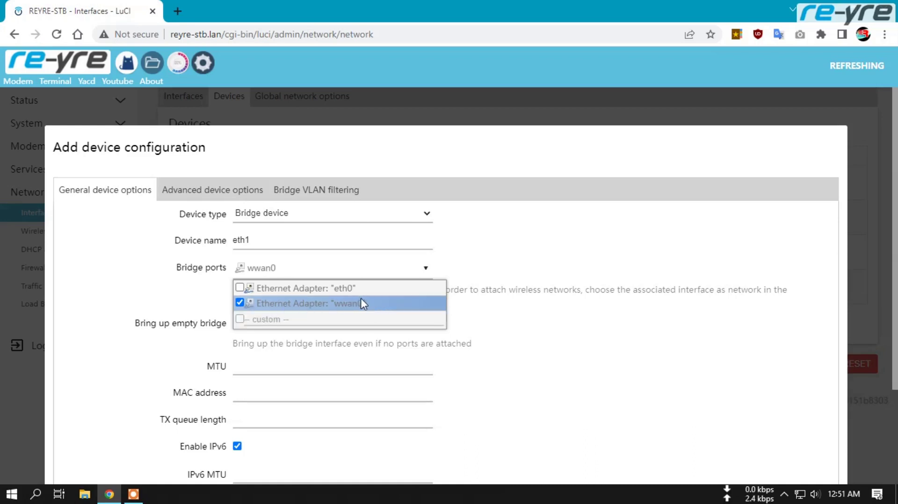
{"action": "key", "text": "Escape"}
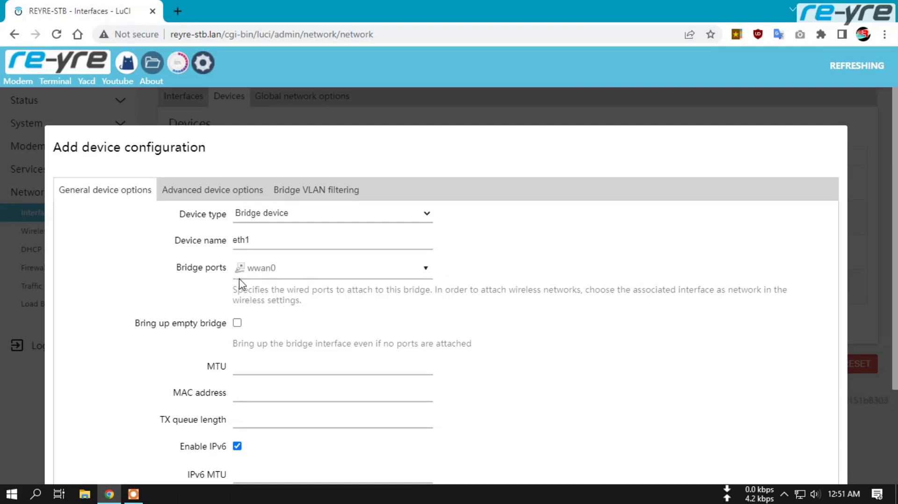
Review the eth1 bridge options, save the device configuration and apply the pending changes.
{"action": "scroll", "coordinate": [369, 332], "scroll_direction": "down", "scroll_amount": 4}
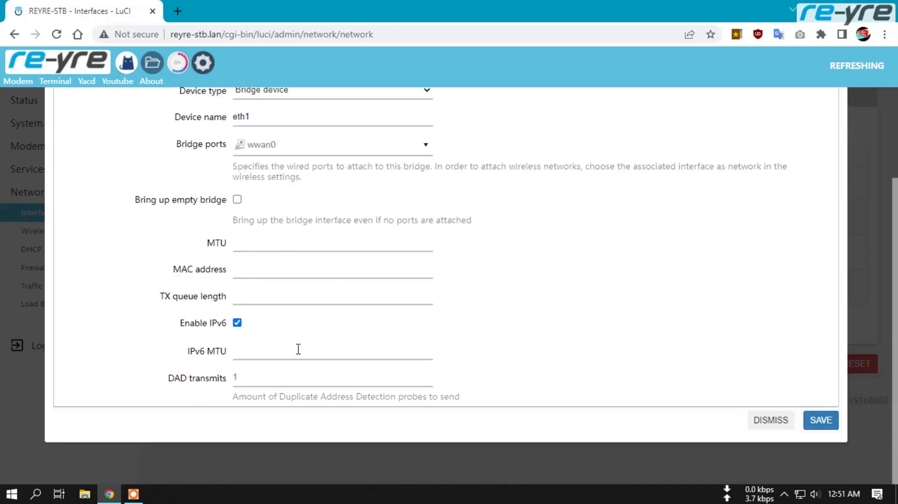
{"action": "scroll", "coordinate": [296, 350], "scroll_direction": "up", "scroll_amount": 4}
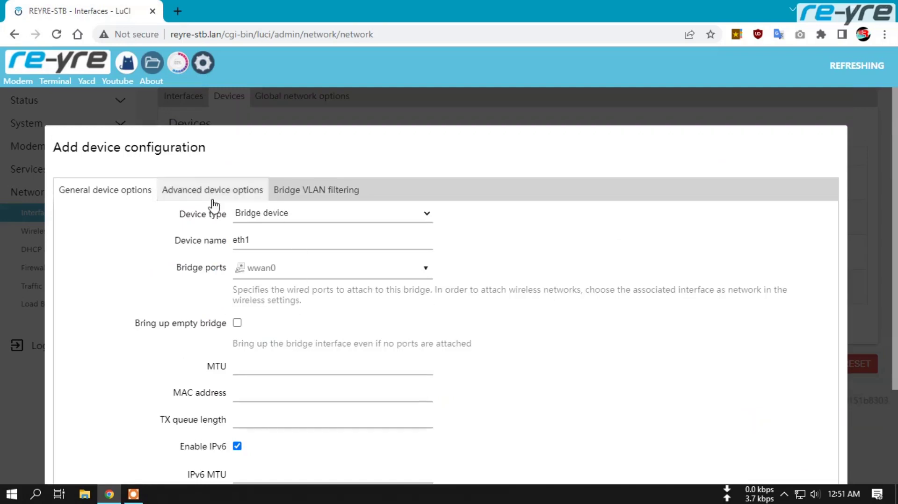
{"action": "left_click", "coordinate": [269, 240]}
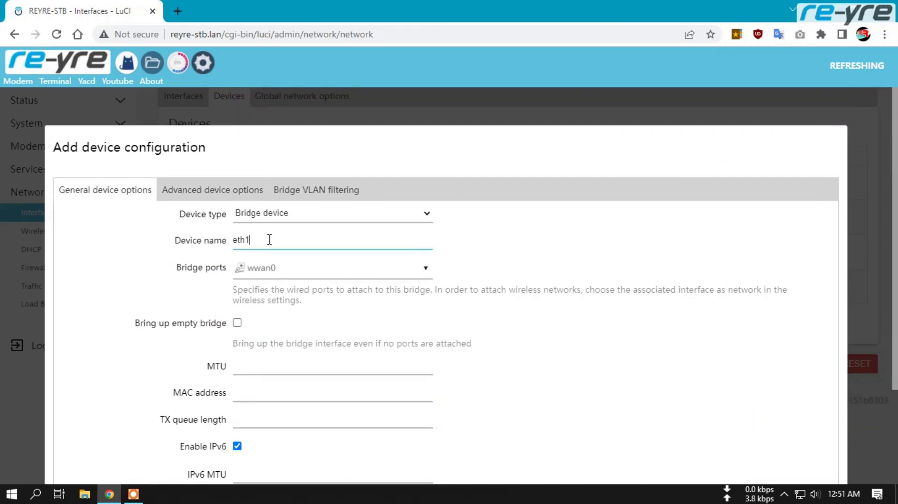
{"action": "left_click", "coordinate": [265, 273]}
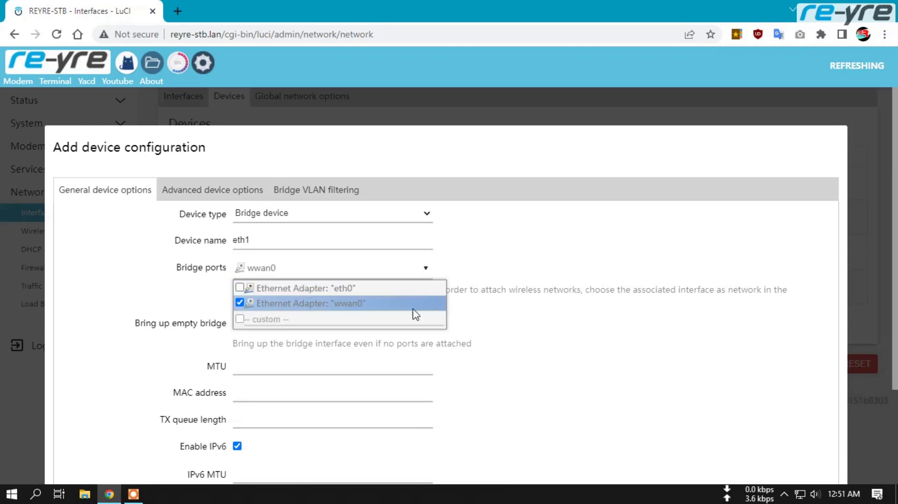
{"action": "key", "text": "Escape"}
{"action": "scroll", "coordinate": [527, 260], "scroll_direction": "down", "scroll_amount": 3}
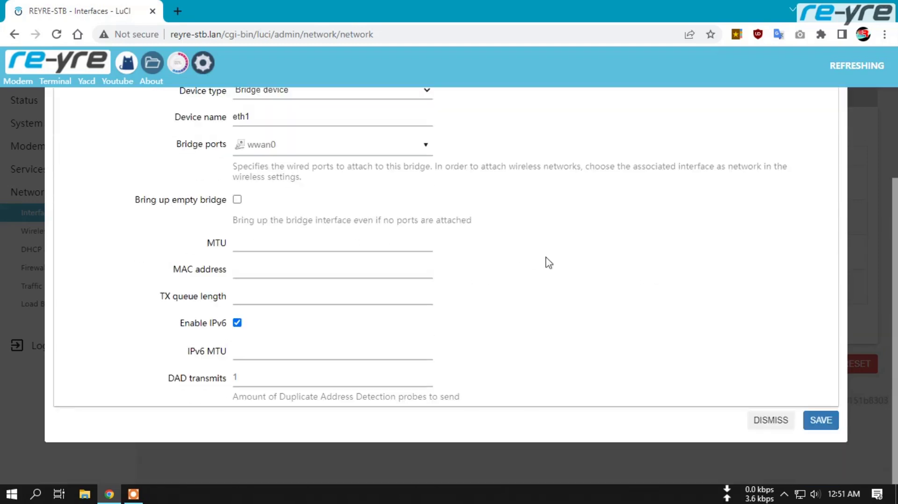
{"action": "left_click", "coordinate": [821, 421]}
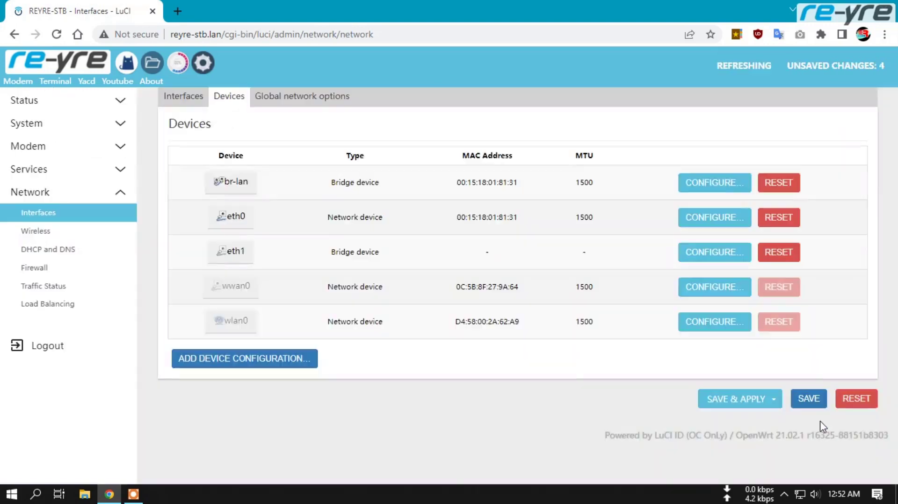
{"action": "left_click", "coordinate": [735, 400]}
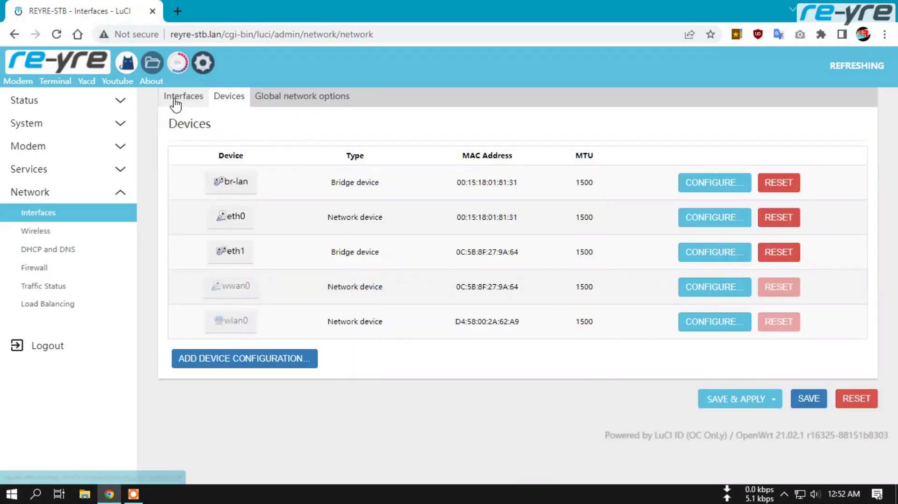
Check WAN1's IPv4 address and assigned device in the interface list and compare them with the eth1 entry among the devices.
{"action": "left_click", "coordinate": [175, 98]}
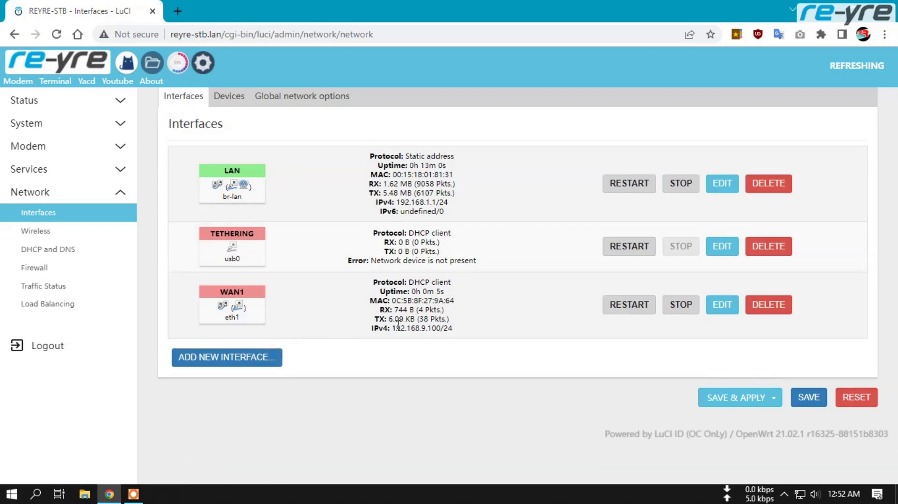
{"action": "left_click_drag", "start_coordinate": [392, 329], "coordinate": [445, 330]}
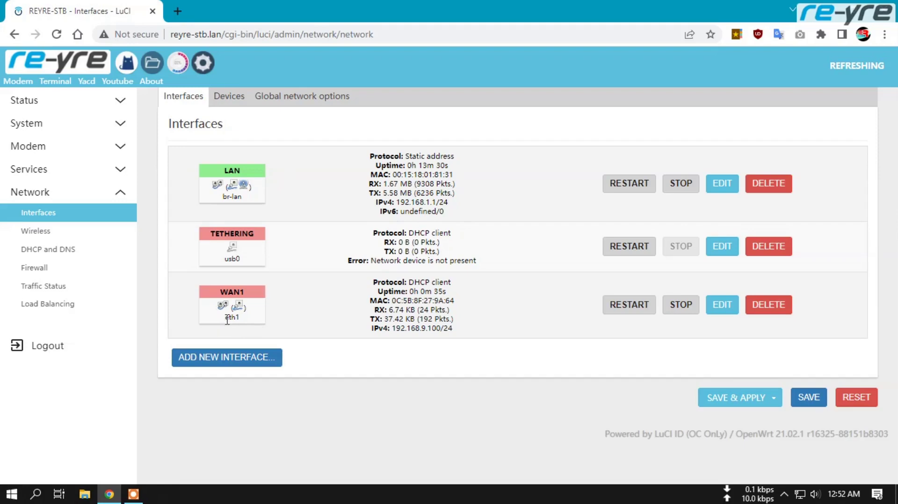
{"action": "left_click_drag", "start_coordinate": [225, 318], "coordinate": [240, 319]}
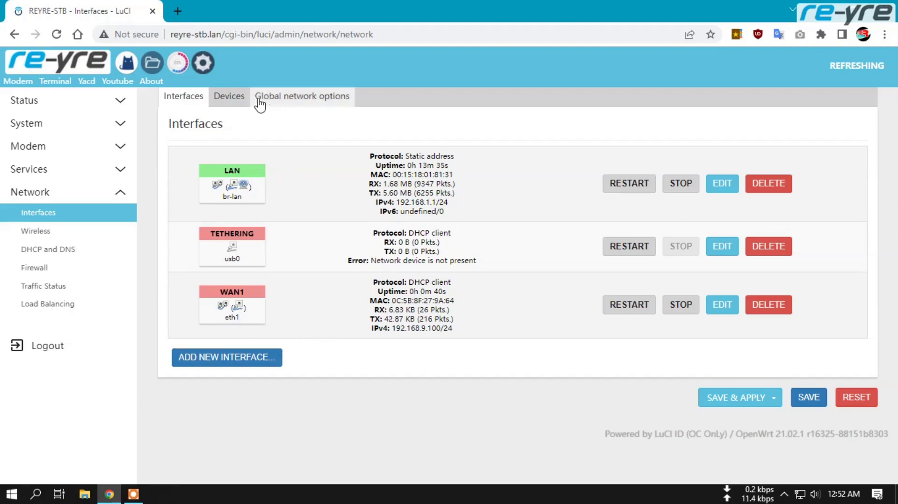
{"action": "left_click", "coordinate": [234, 99]}
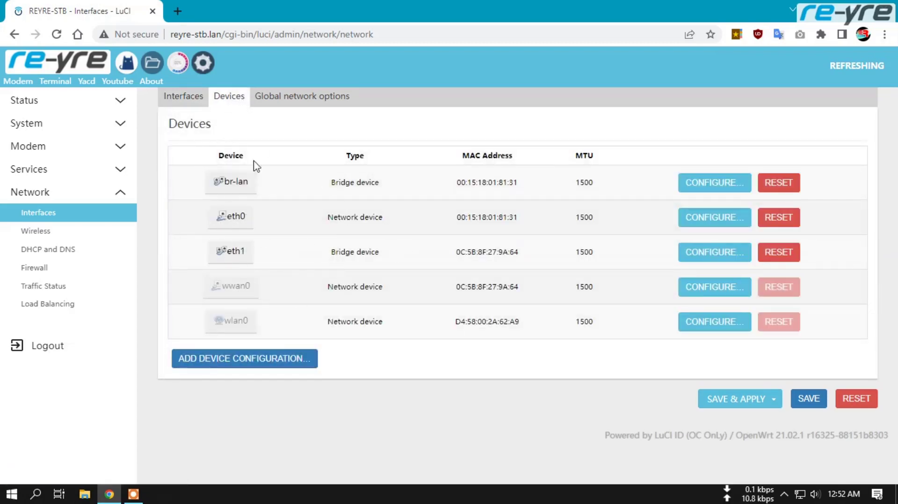
{"action": "left_click", "coordinate": [183, 96]}
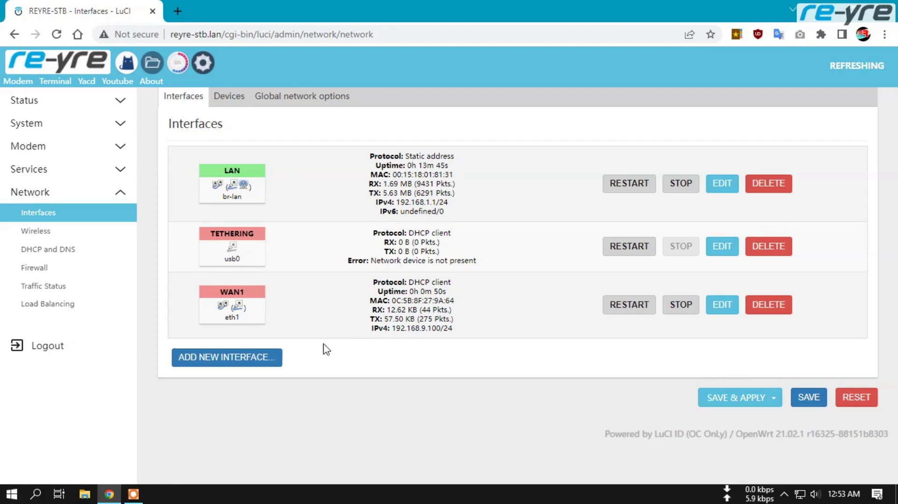
{"action": "left_click", "coordinate": [232, 99]}
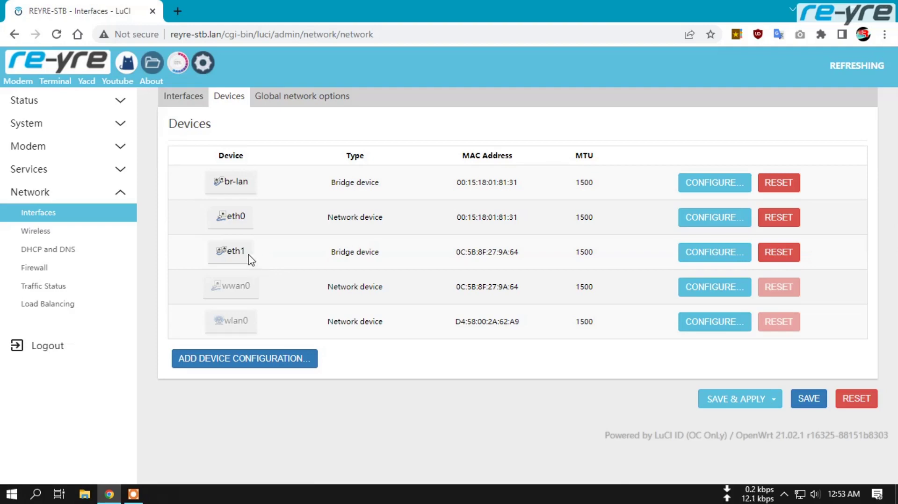
{"action": "left_click", "coordinate": [183, 99]}
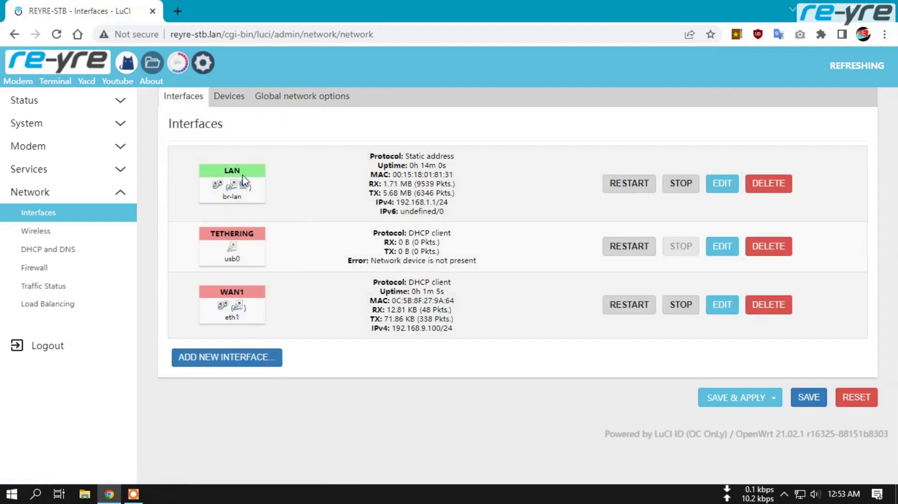
{"action": "left_click", "coordinate": [229, 97]}
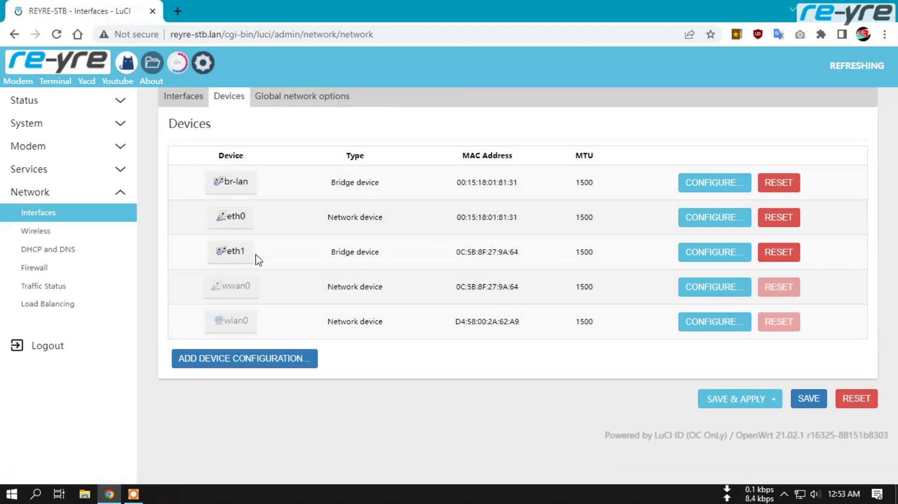
{"action": "left_click", "coordinate": [182, 97]}
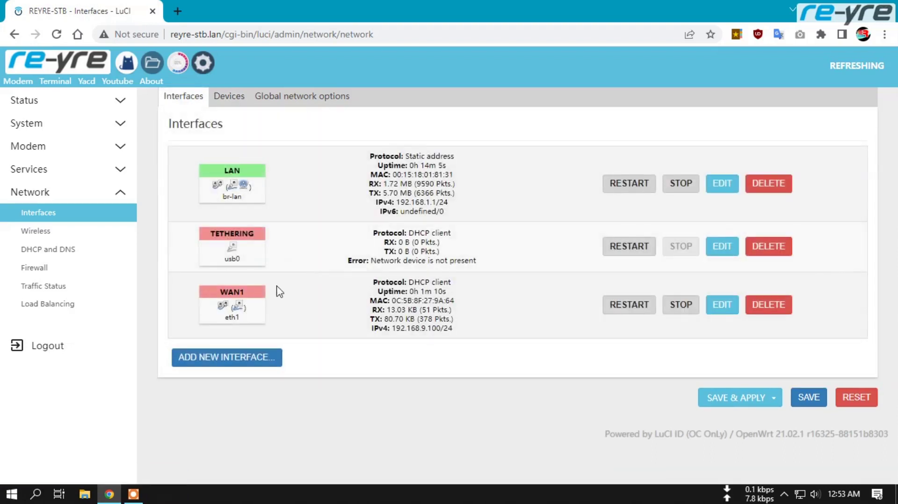
Reset the eth1 bridge device configuration, apply the change and return to the interface list.
{"action": "left_click", "coordinate": [247, 102]}
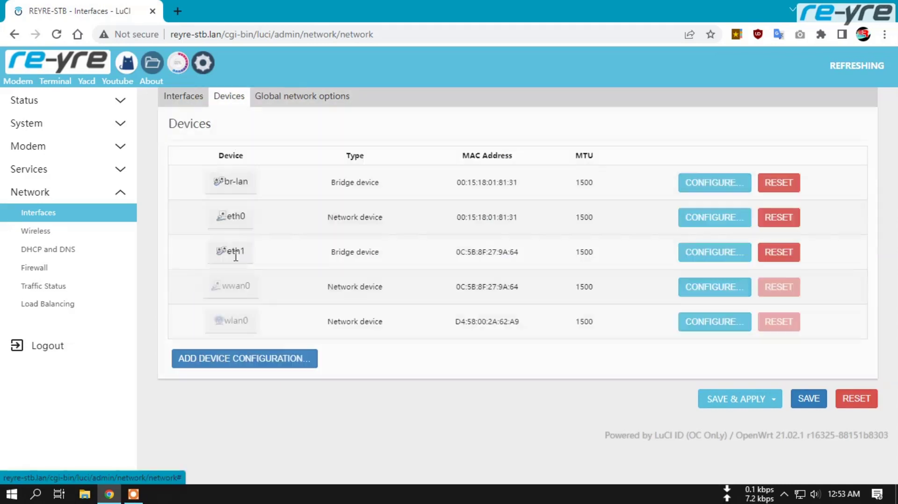
{"action": "left_click", "coordinate": [778, 255]}
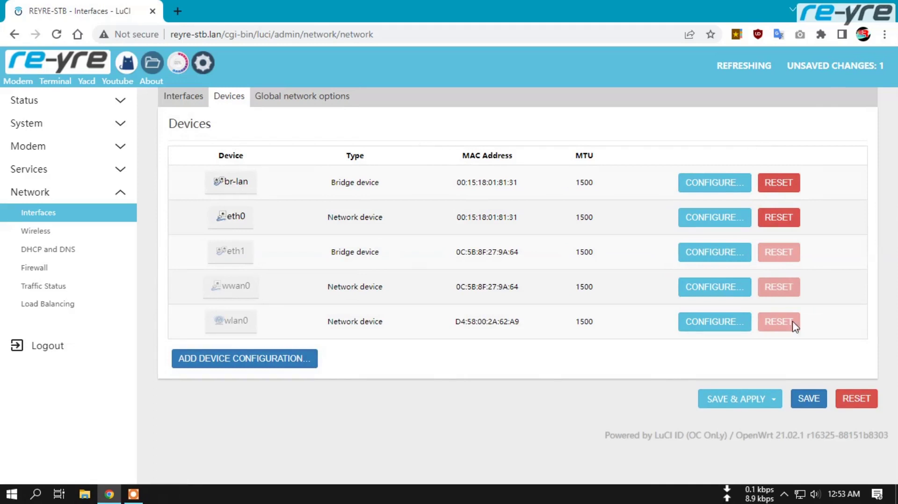
{"action": "left_click", "coordinate": [737, 400]}
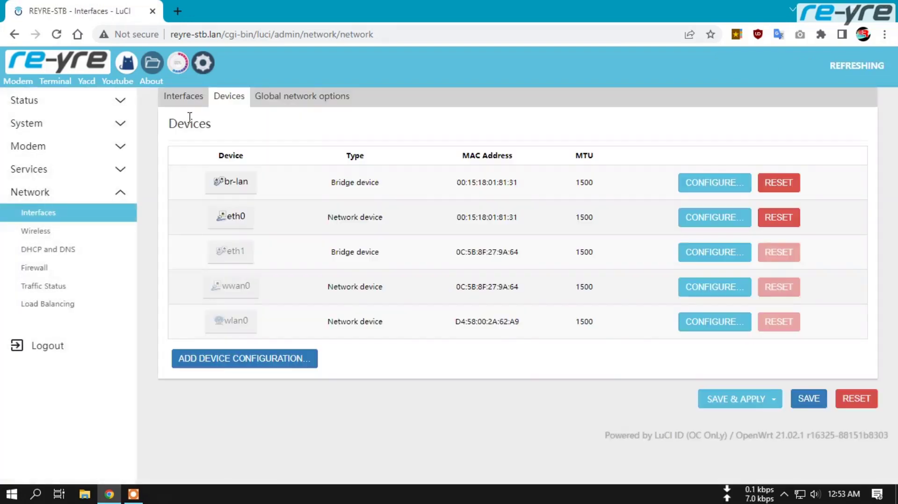
{"action": "left_click", "coordinate": [194, 97]}
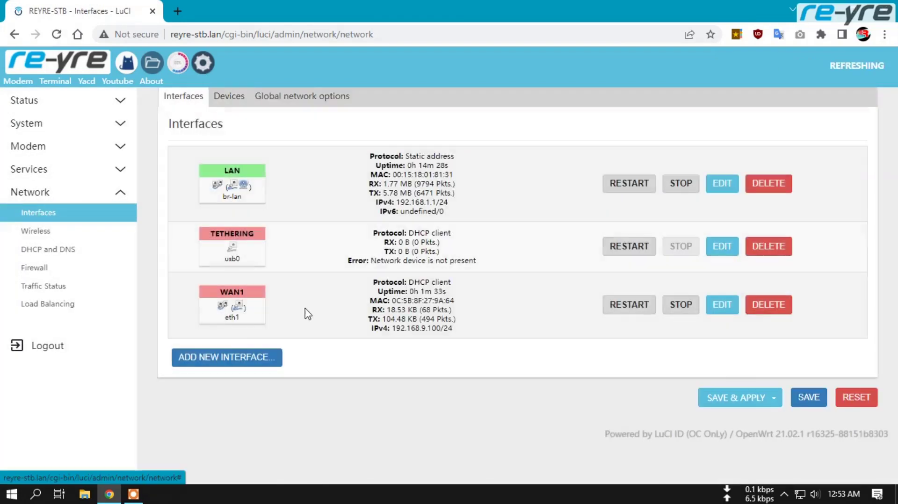
Delete the WAN1 and TETHERING interfaces and apply the pending changes.
{"action": "left_click", "coordinate": [787, 308]}
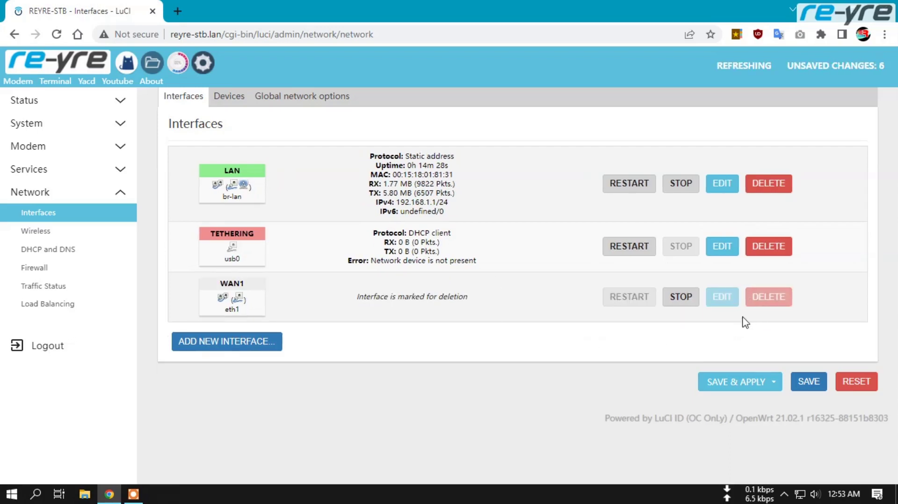
{"action": "left_click", "coordinate": [776, 250]}
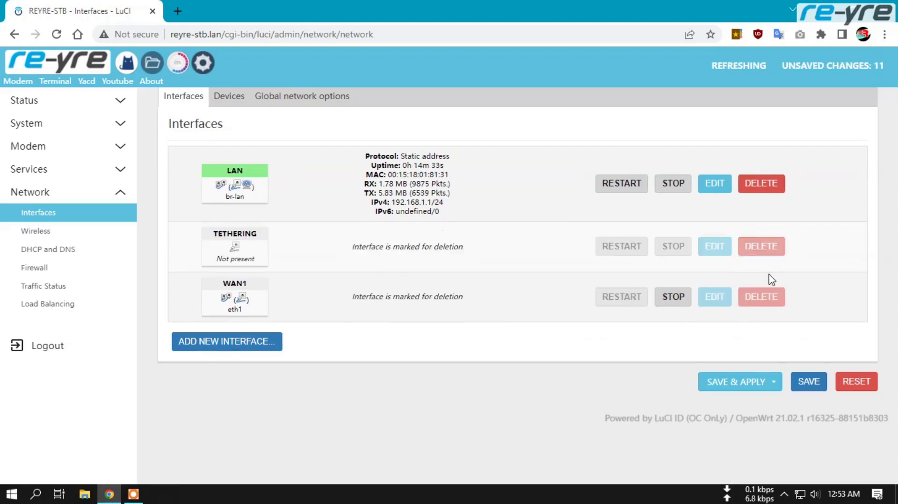
{"action": "left_click", "coordinate": [736, 382]}
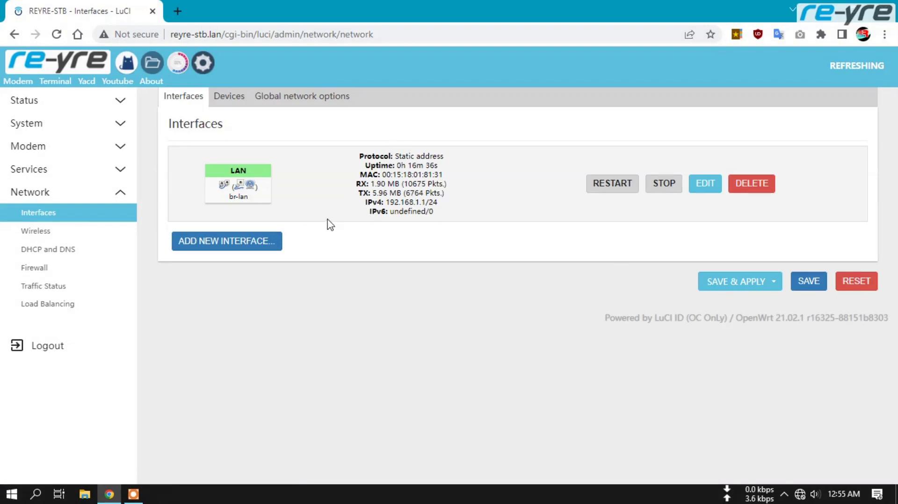
Add a new device configuration of type Bridge device named eth1.
{"action": "left_click", "coordinate": [228, 98]}
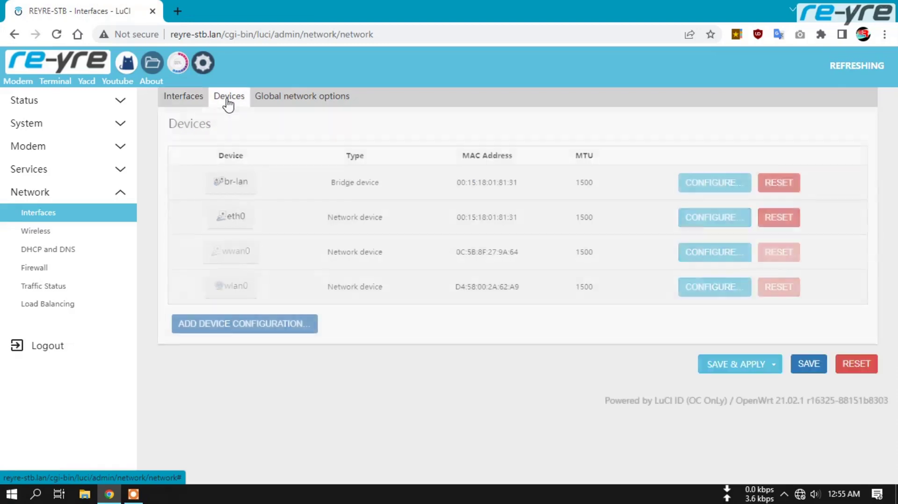
{"action": "left_click", "coordinate": [254, 327]}
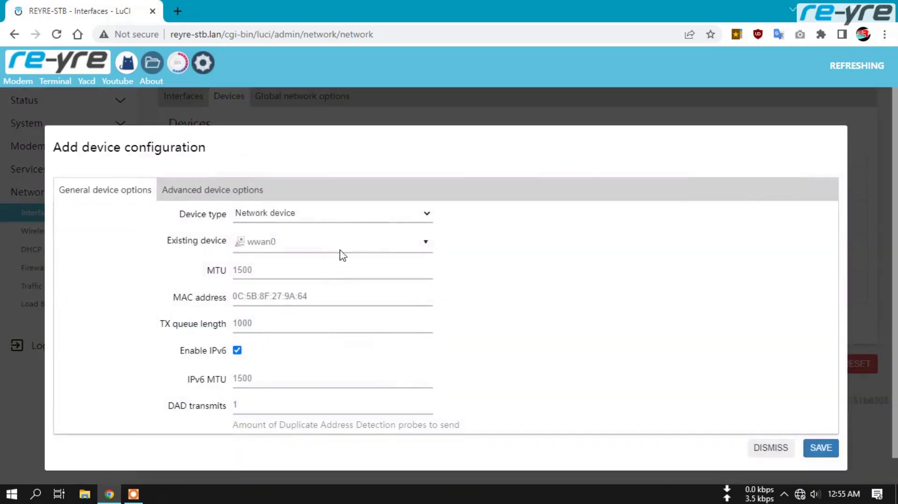
{"action": "left_click", "coordinate": [314, 217]}
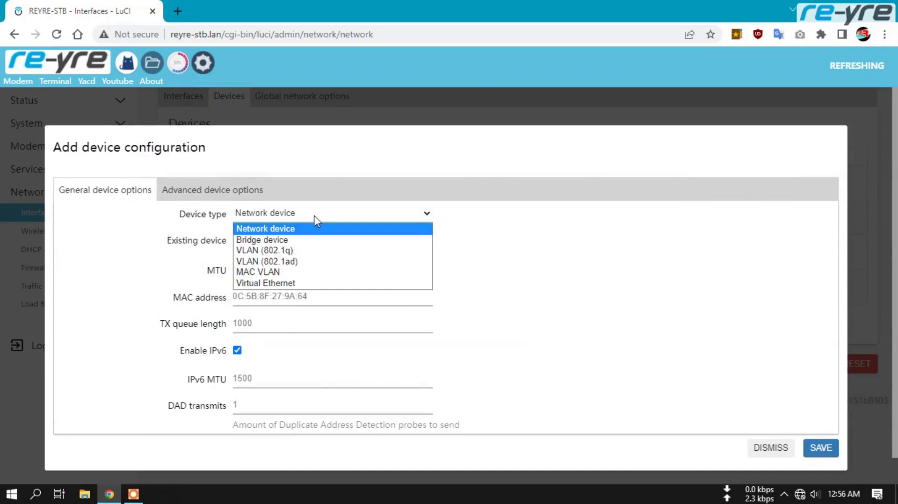
{"action": "left_click", "coordinate": [300, 238]}
{"action": "left_click", "coordinate": [259, 240]}
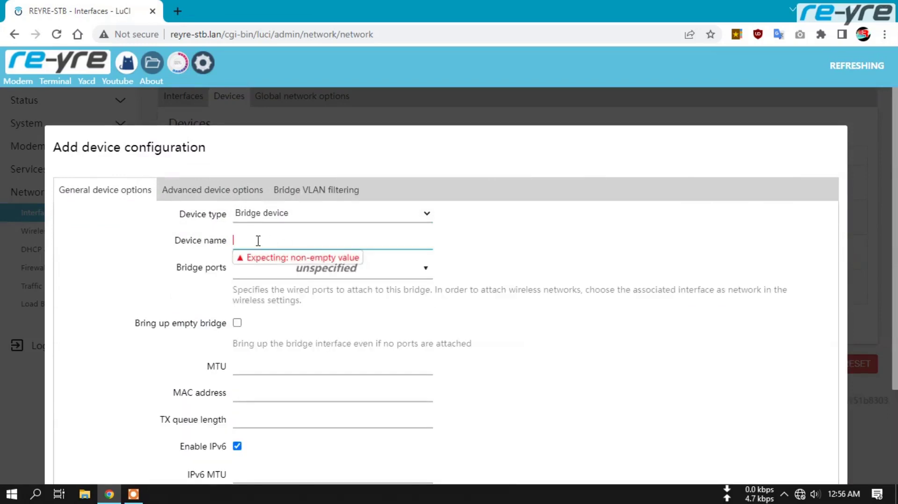
{"action": "type", "text": "eth1"}
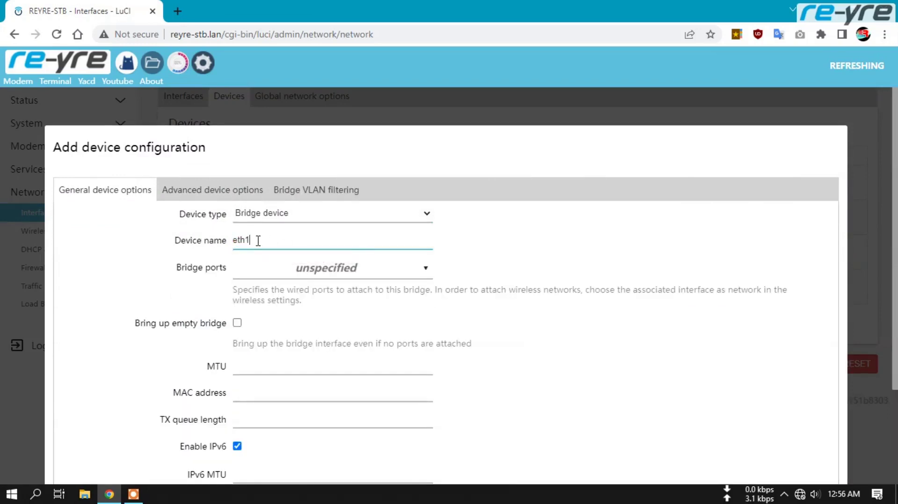
Set the wwan0 Ethernet adapter as the new bridge's port, then save the device and apply the configuration.
{"action": "left_click", "coordinate": [327, 269]}
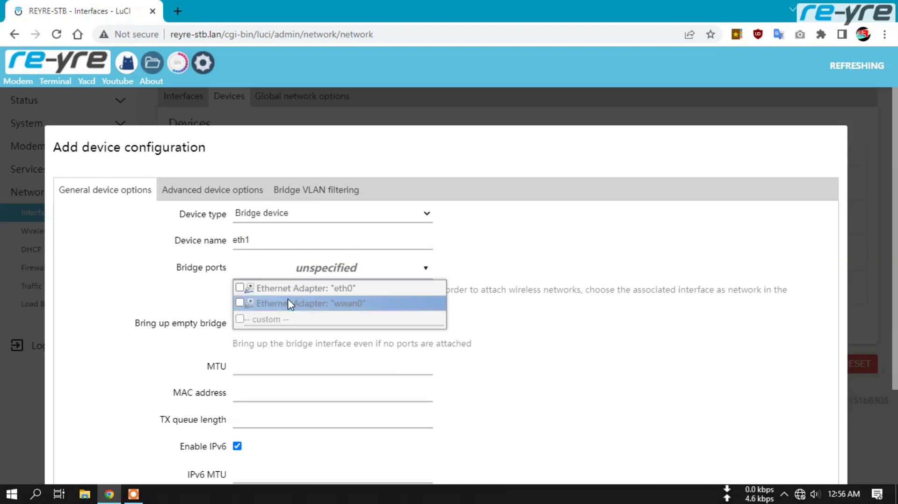
{"action": "left_click", "coordinate": [288, 302]}
{"action": "key", "text": "Escape"}
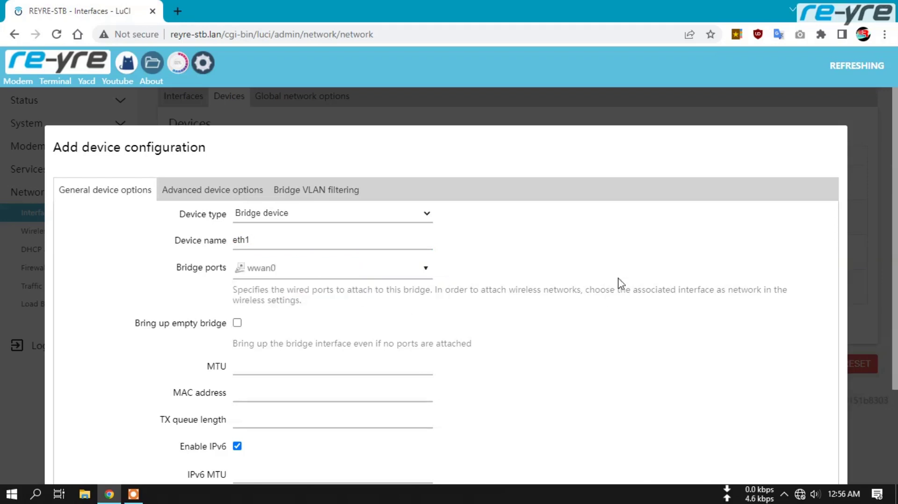
{"action": "scroll", "coordinate": [655, 318], "scroll_direction": "down", "scroll_amount": 3}
{"action": "left_click", "coordinate": [808, 421]}
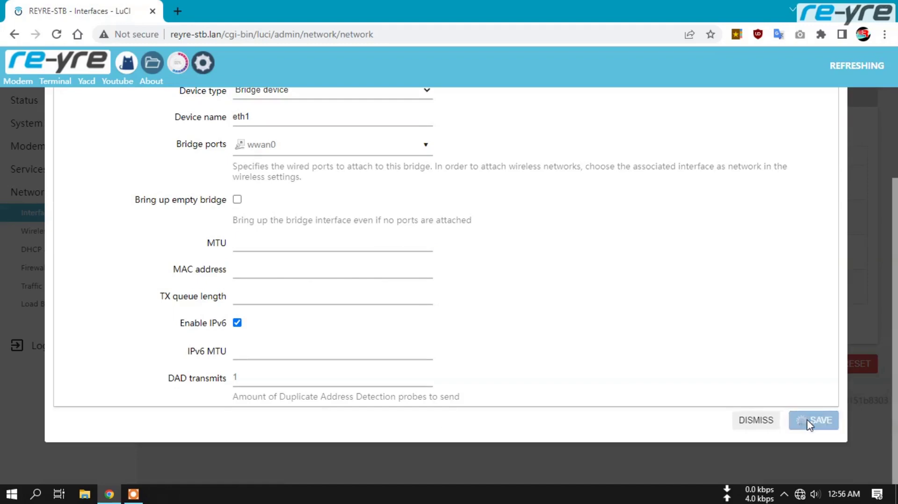
{"action": "left_click", "coordinate": [726, 399]}
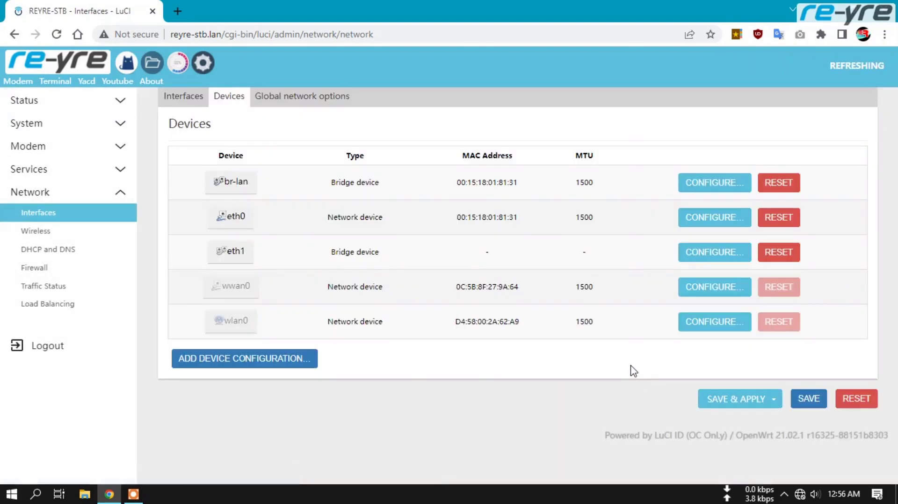
Start a new network interface and name it wan.
{"action": "left_click", "coordinate": [193, 99]}
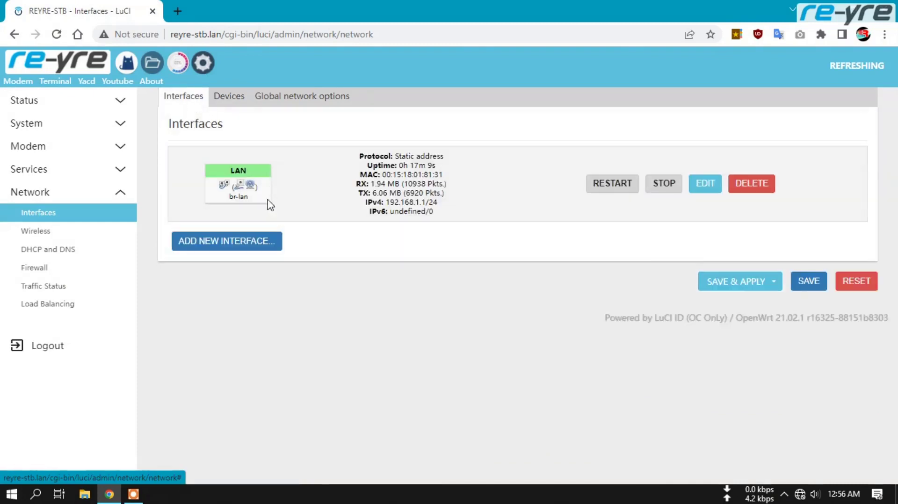
{"action": "left_click", "coordinate": [237, 247]}
{"action": "left_click", "coordinate": [321, 186]}
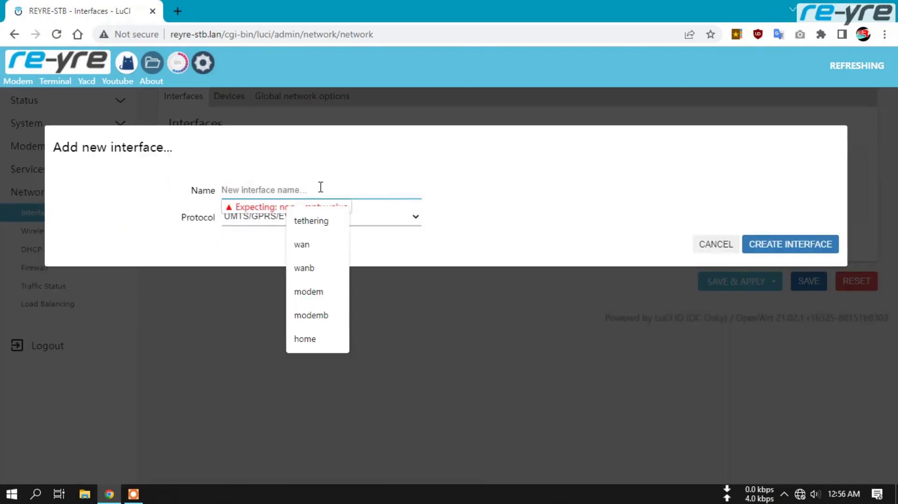
{"action": "type", "text": "ean1"}
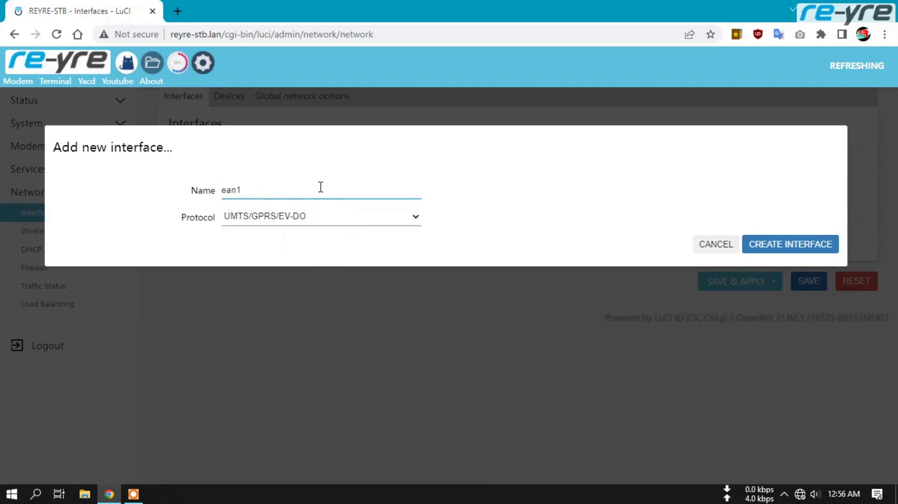
{"action": "type", "text": "n"}
{"action": "key", "text": "BackSpace"}
{"action": "key", "text": "BackSpace"}
{"action": "key", "text": "BackSpace"}
{"action": "type", "text": "wa"}
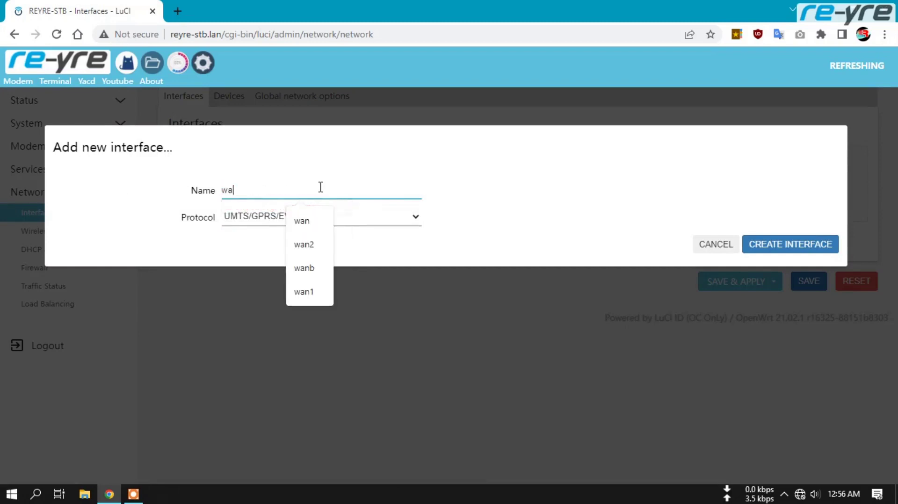
{"action": "type", "text": "n"}
Set the new interface's protocol to DHCP client and its device to the eth1 bridge, and create the interface.
{"action": "left_click", "coordinate": [367, 220]}
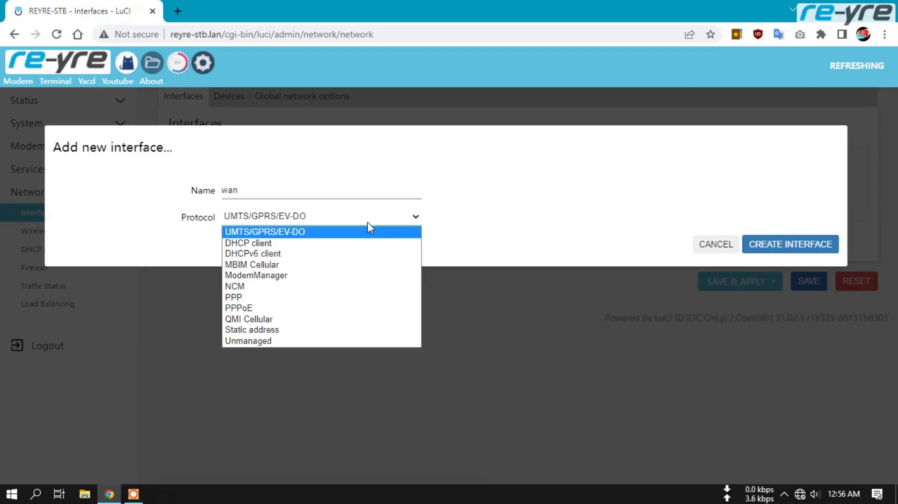
{"action": "left_click", "coordinate": [289, 244]}
{"action": "left_click", "coordinate": [302, 249]}
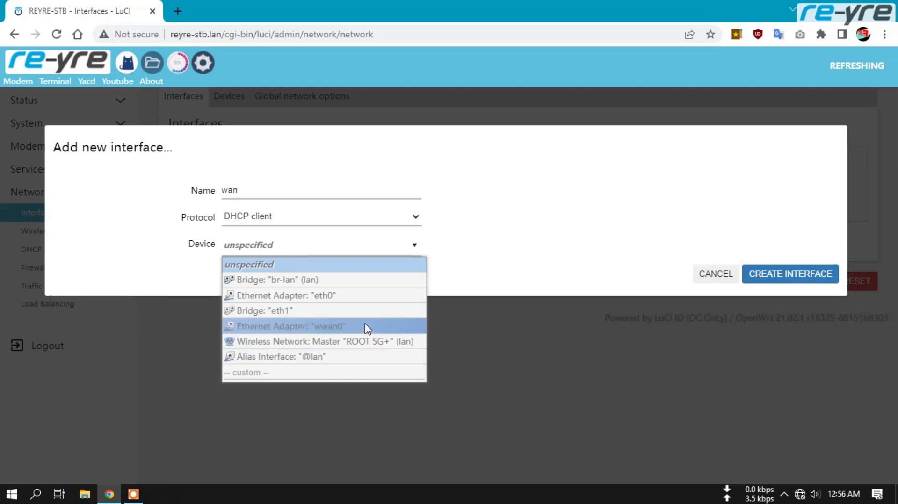
{"action": "left_click", "coordinate": [254, 311]}
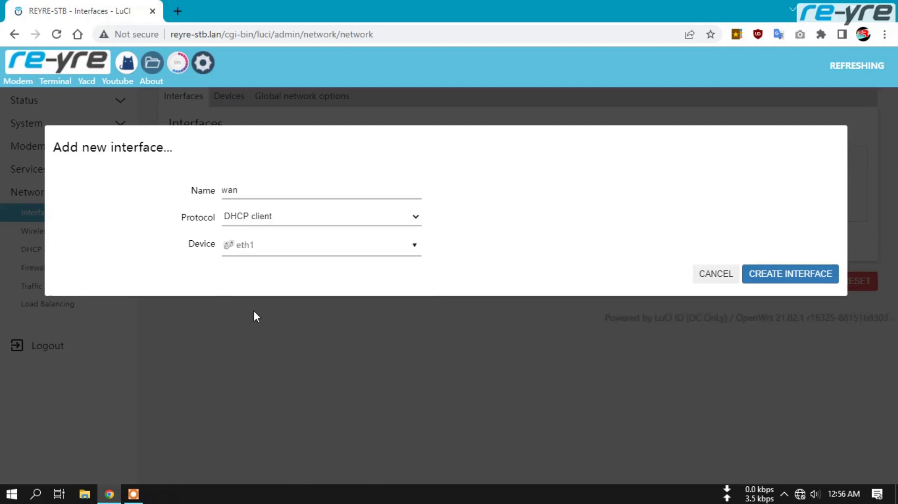
{"action": "left_click", "coordinate": [785, 279]}
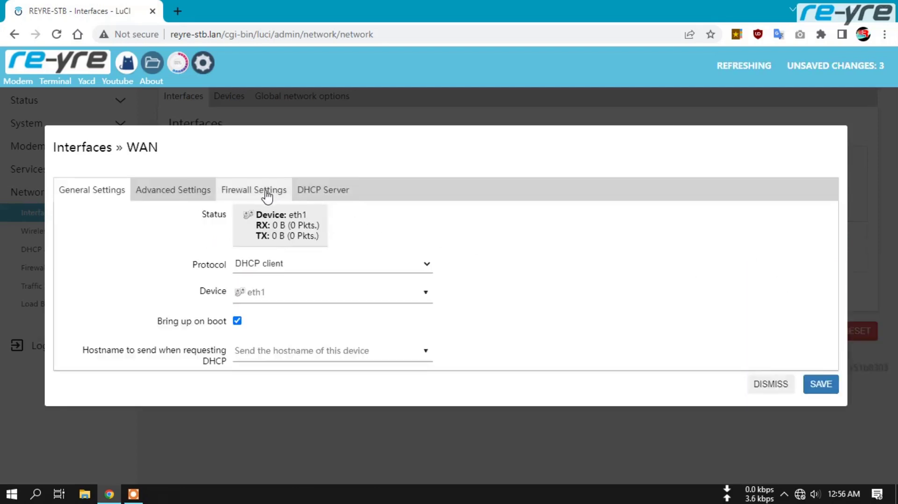
Assign the WAN interface to the wan firewall zone, save it and apply the pending changes.
{"action": "left_click", "coordinate": [267, 191]}
{"action": "left_click", "coordinate": [285, 215]}
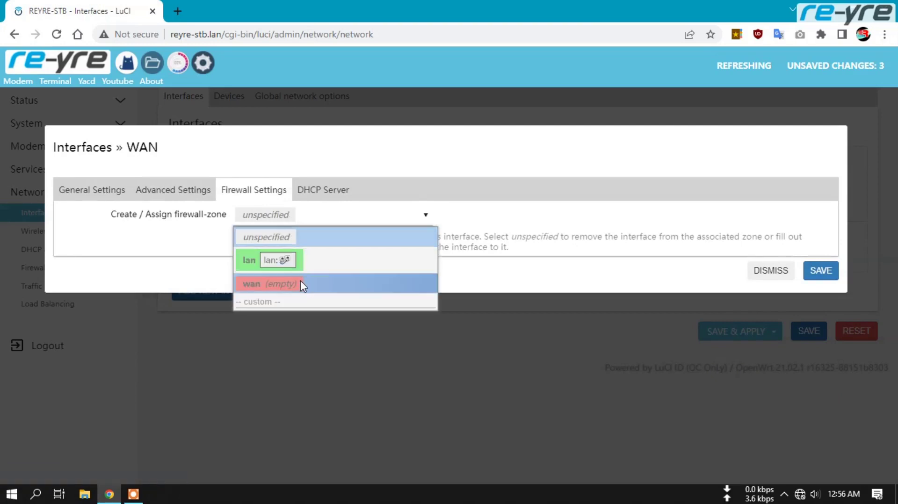
{"action": "left_click", "coordinate": [300, 285]}
{"action": "left_click", "coordinate": [815, 273]}
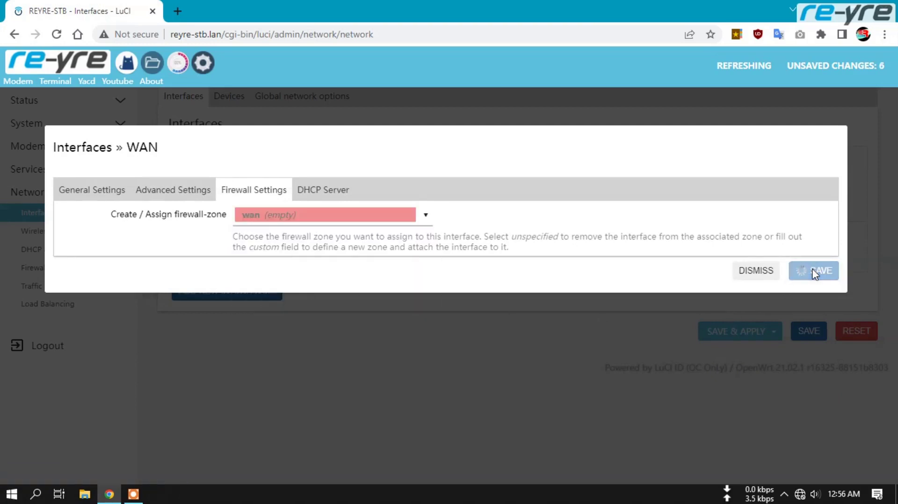
{"action": "left_click", "coordinate": [746, 330]}
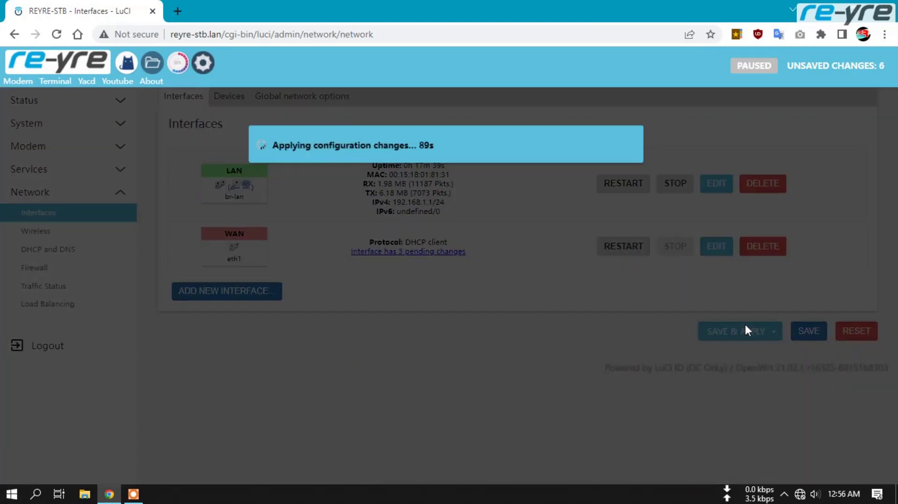